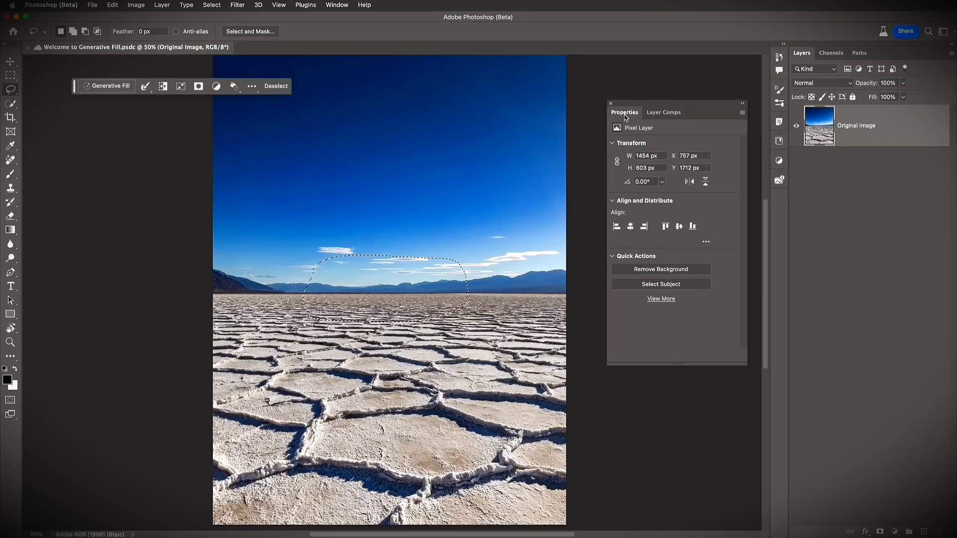
Step: Generate a car from the prompt 'classic car from the 50's' and keep the black second variation
left_click(253, 88)
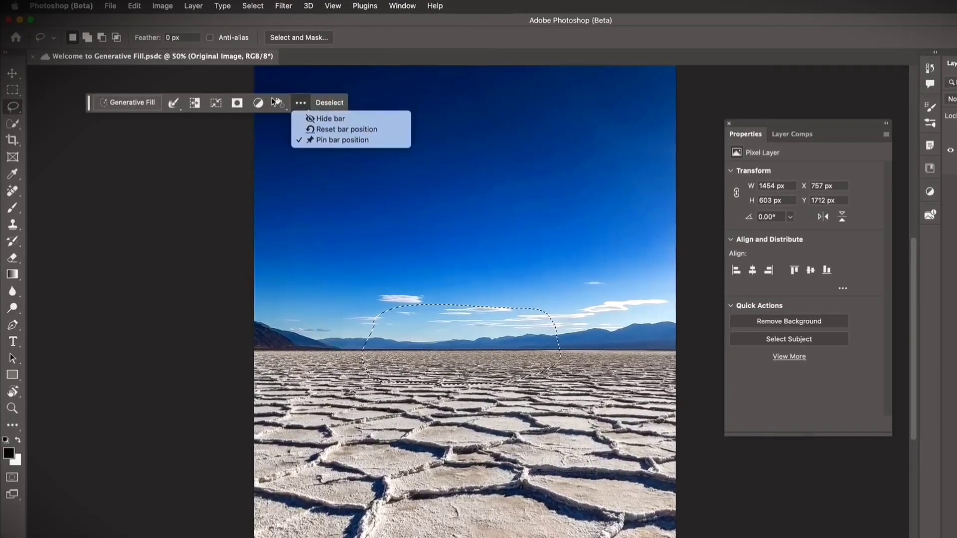
left_click(171, 117)
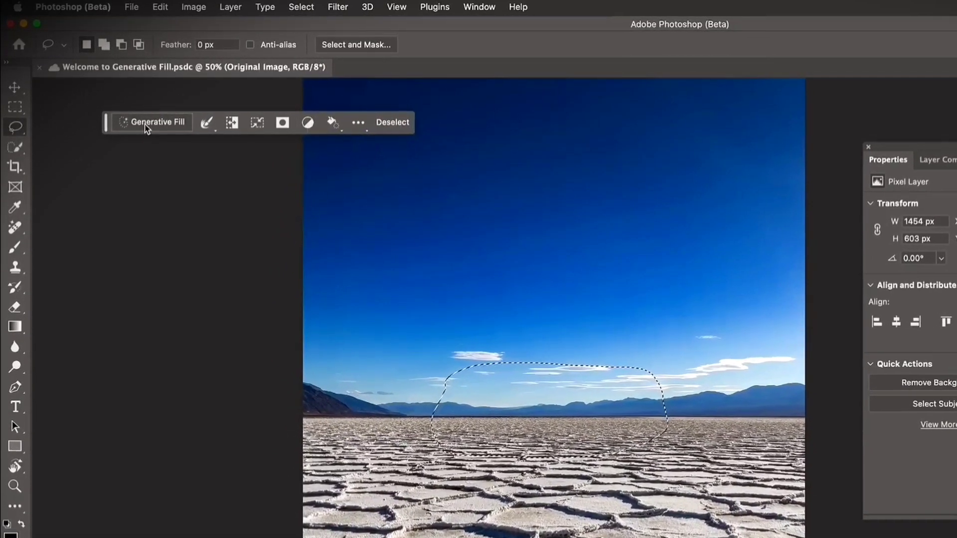
left_click(146, 125)
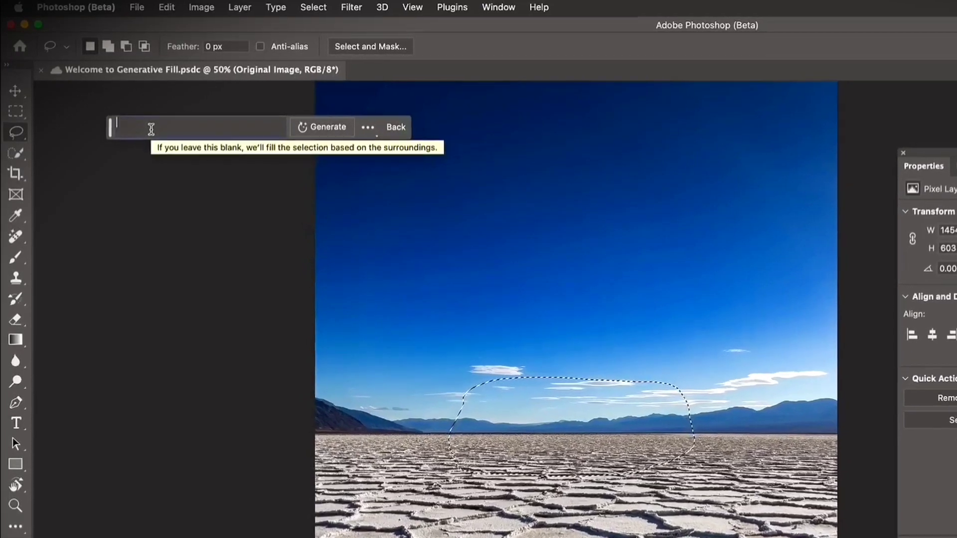
type("c")
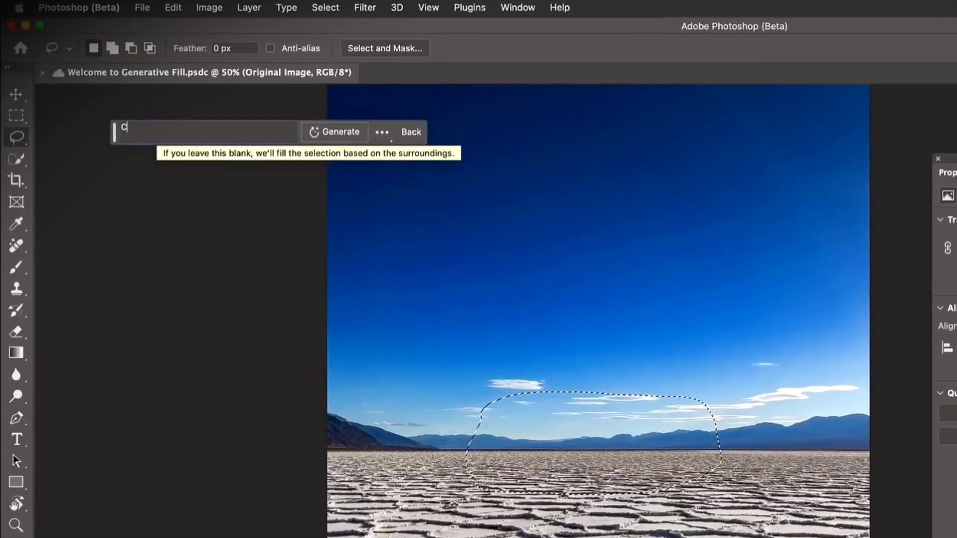
type("lass")
type("ic car ")
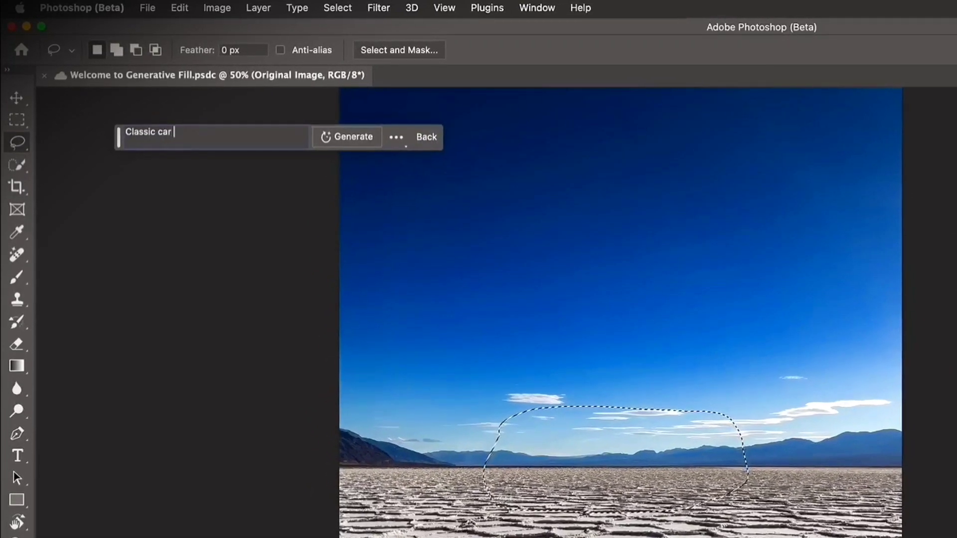
type("from ")
type("the 5")
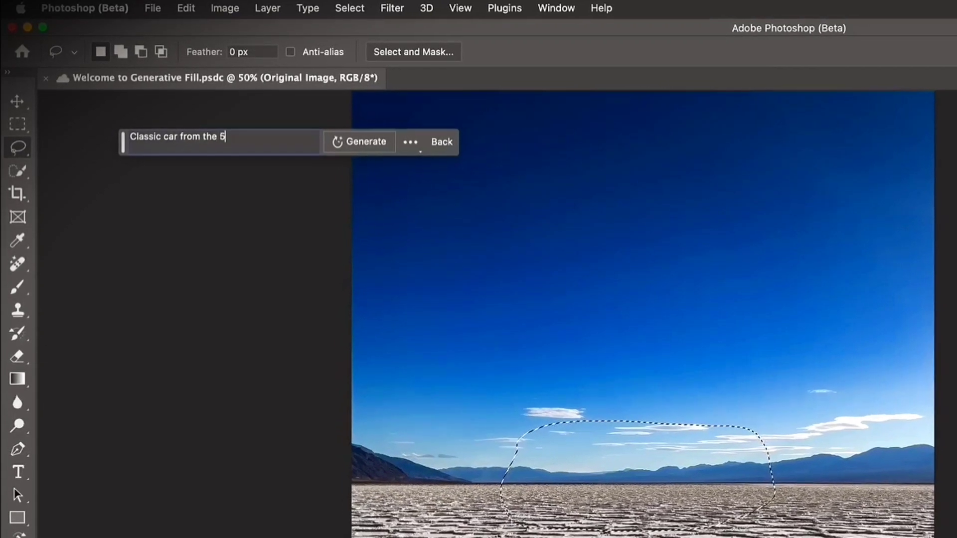
type("0's")
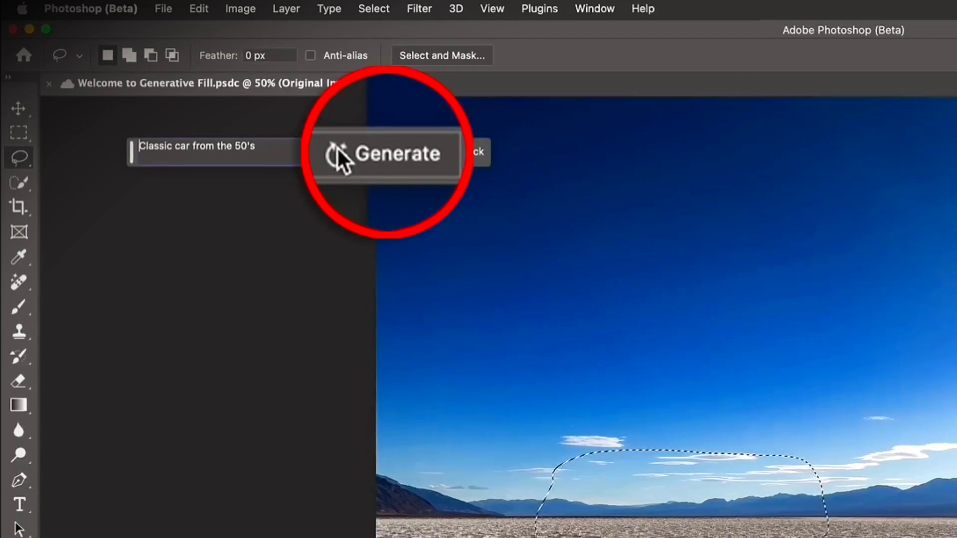
left_click(339, 155)
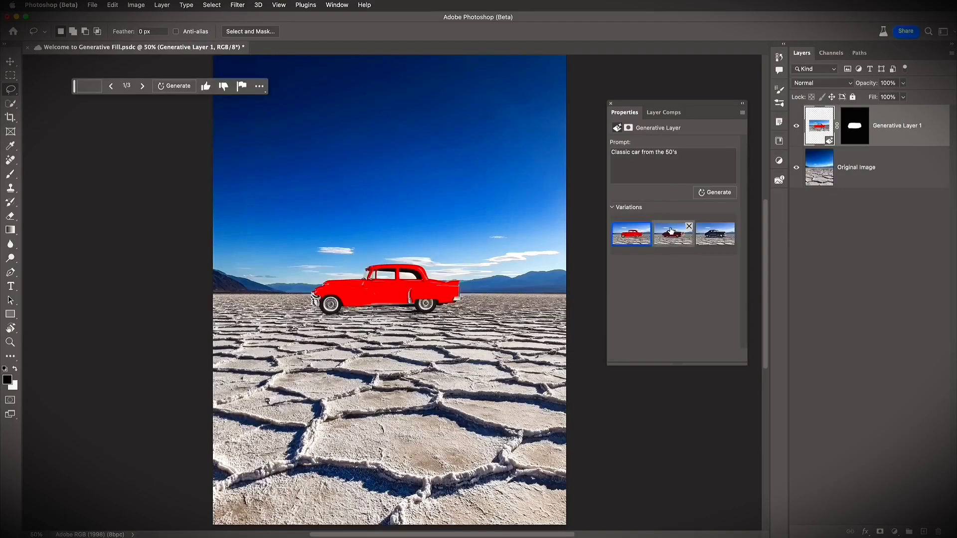
left_click(671, 231)
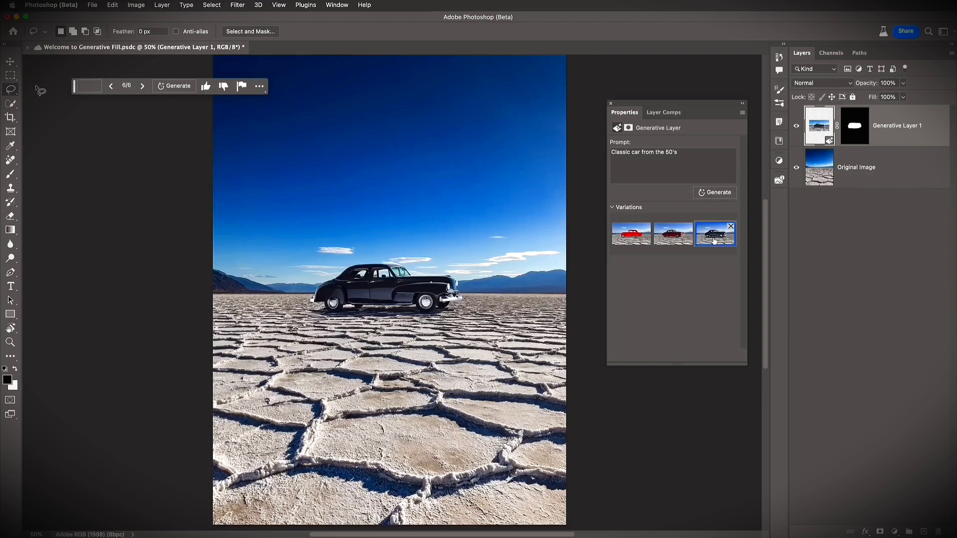
Step: Lasso the cracked ground in front of the car and generate 'Reflection pool fill with blue water' there
left_click_drag(363, 325, 259, 471)
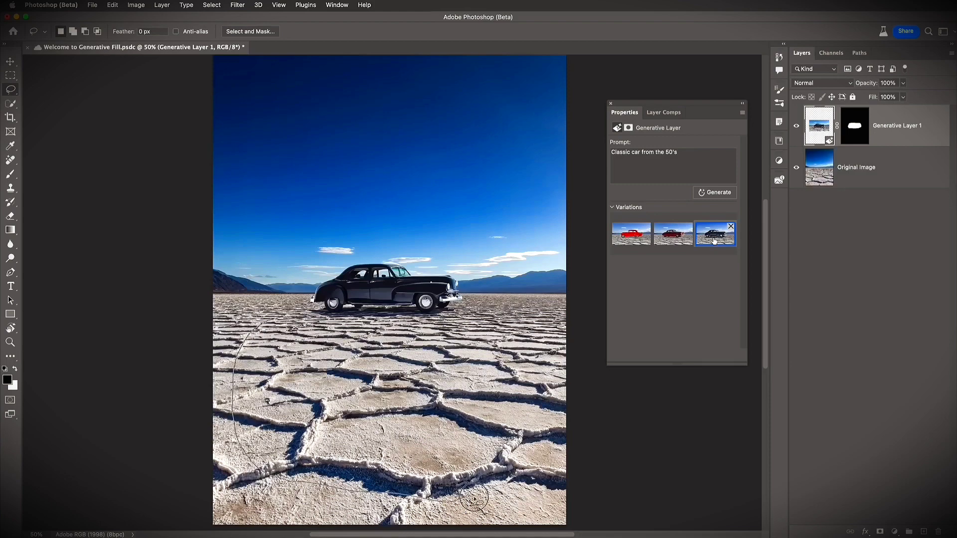
left_click_drag(259, 470, 453, 343)
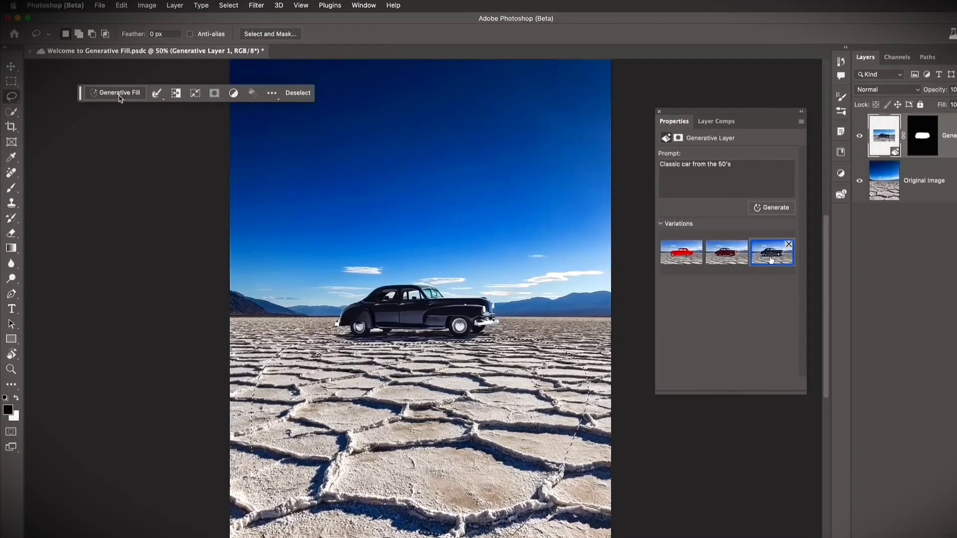
left_click(120, 93)
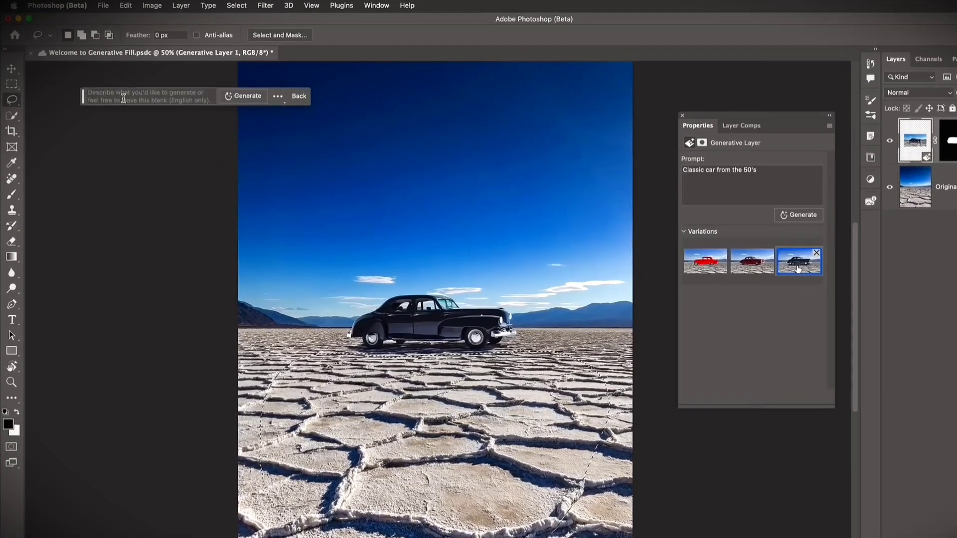
type("Refle")
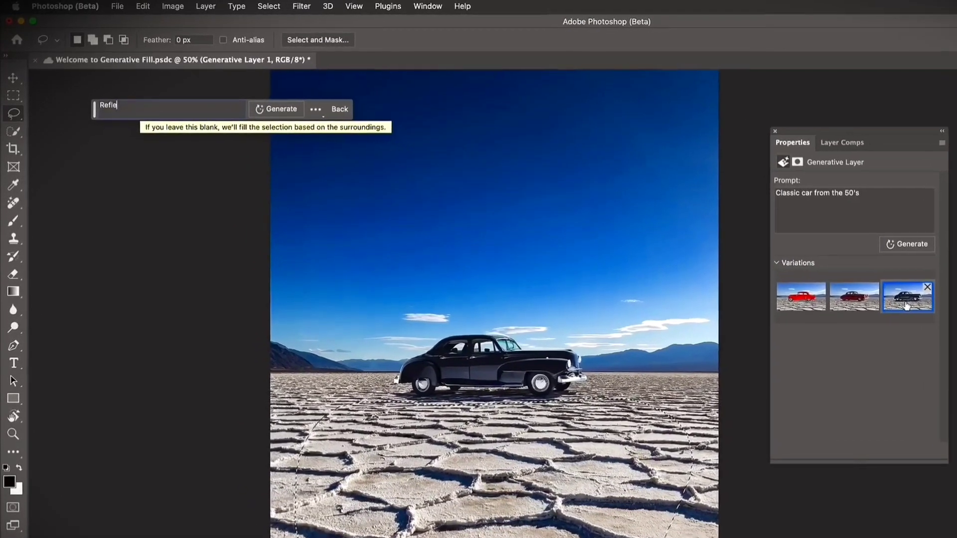
type("ction pool flll ")
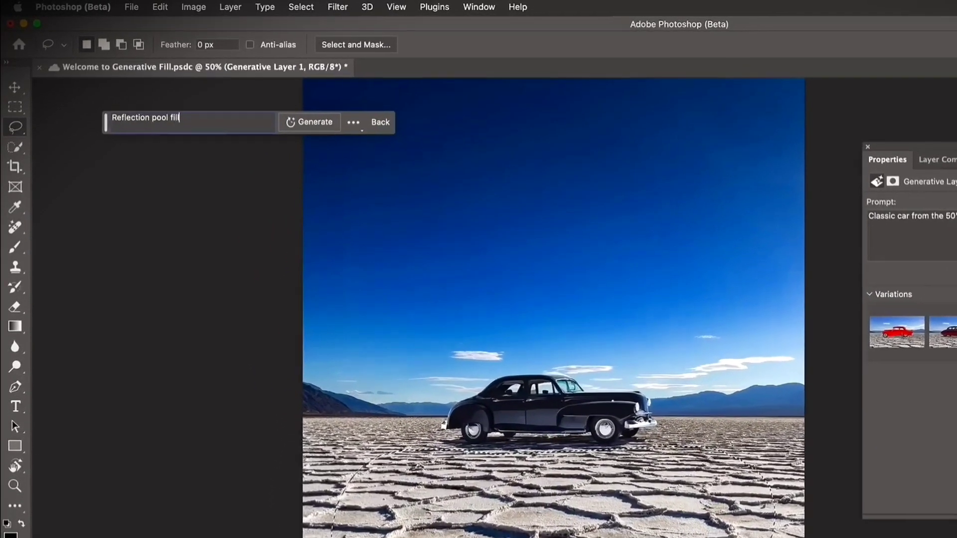
type("with blue water")
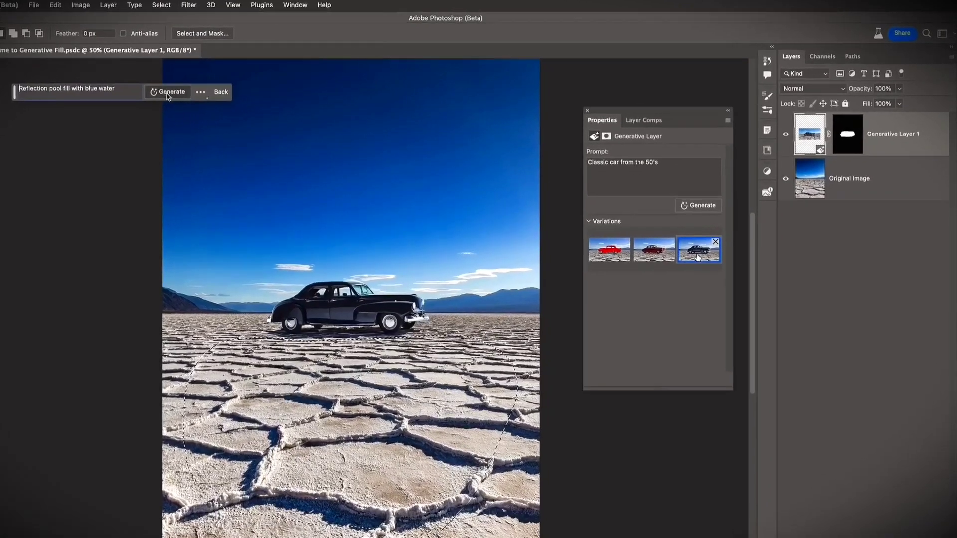
left_click(202, 93)
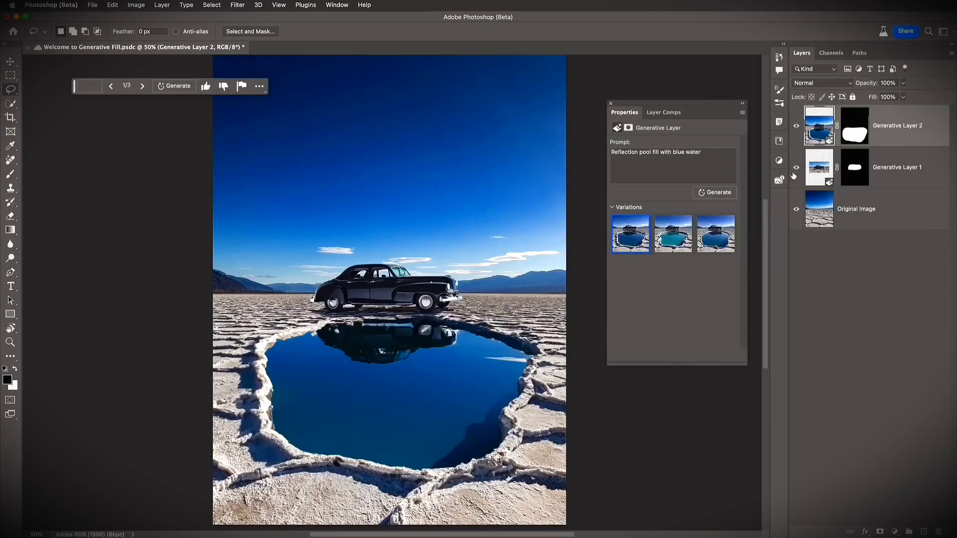
Step: Preview the turquoise and deep blue pool variations, then return to the first variation
left_click(680, 239)
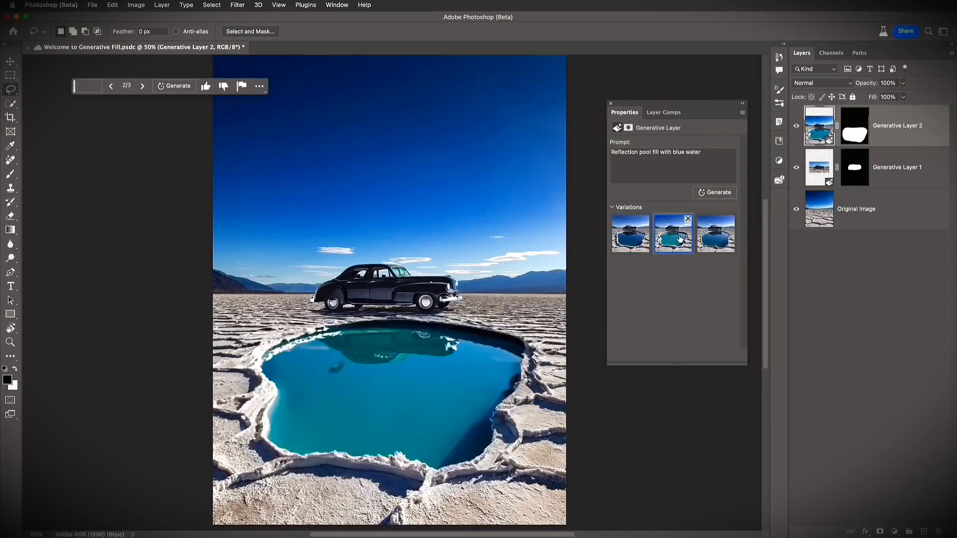
left_click(713, 240)
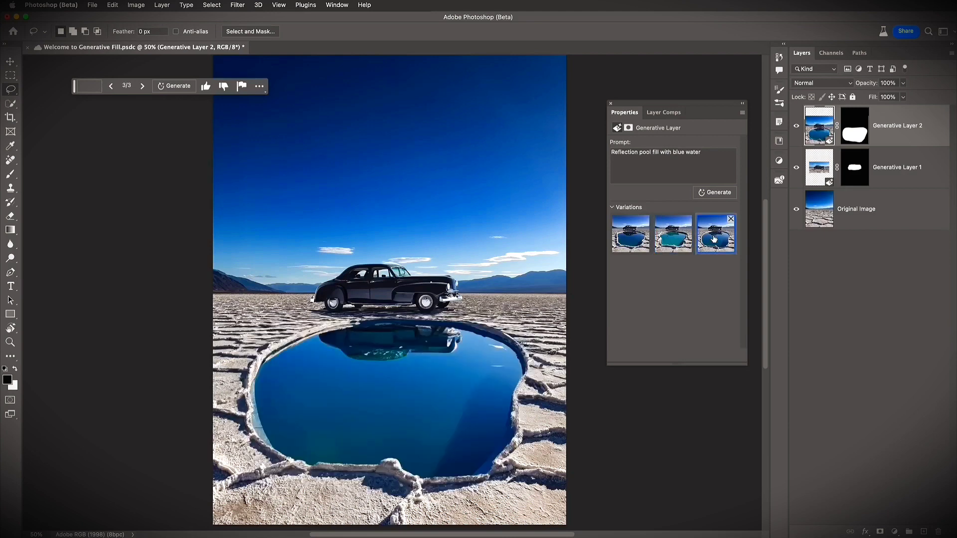
left_click(640, 242)
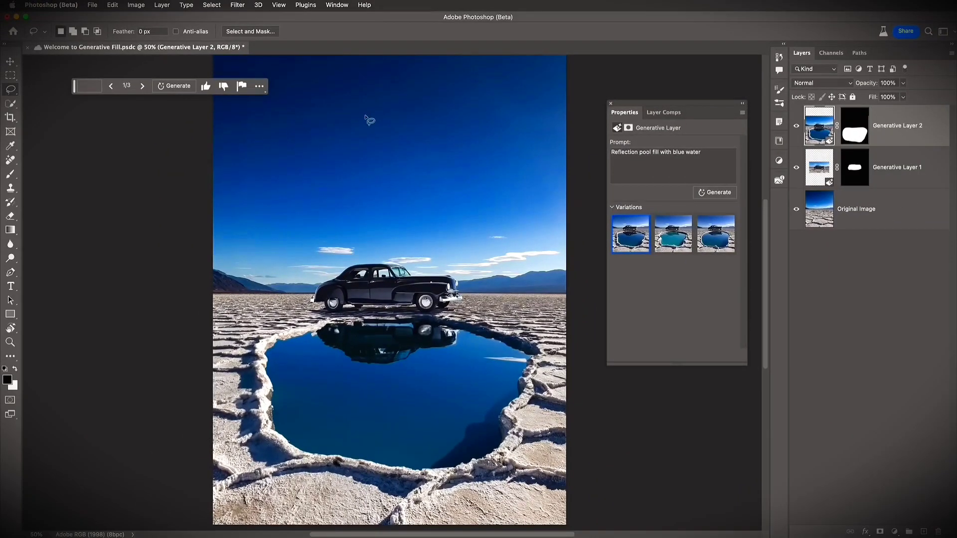
Step: Lasso a patch of upper-left sky and generate a white cloud from the prompt 'Cloud'
mouse_move(215, 183)
left_mouse_down()
mouse_move(257, 120)
mouse_move(208, 118)
left_mouse_up()
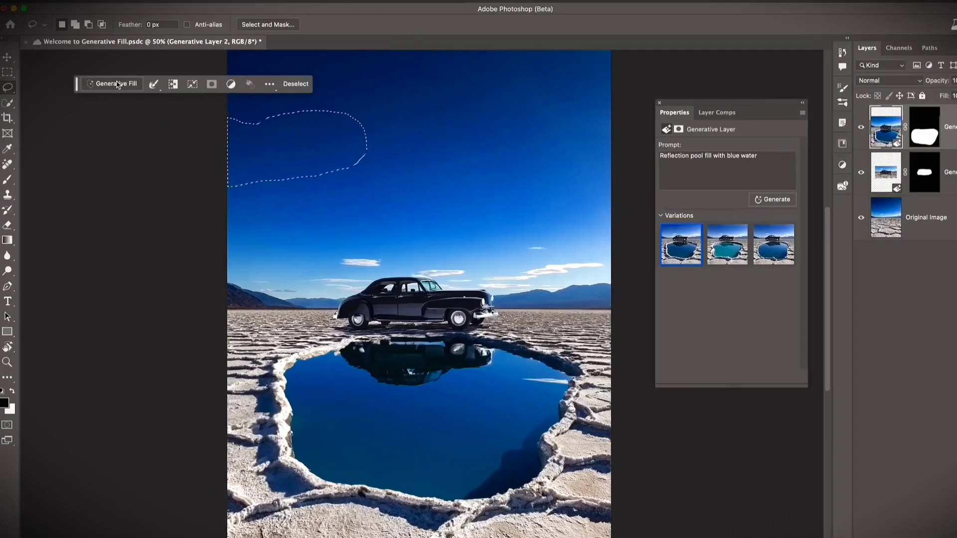
left_click(109, 85)
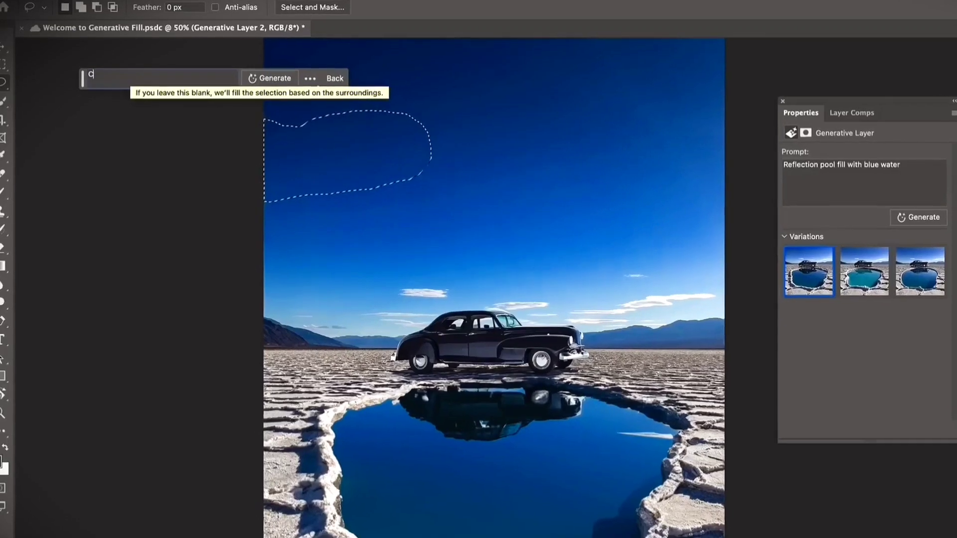
type("Cloud")
left_click(282, 77)
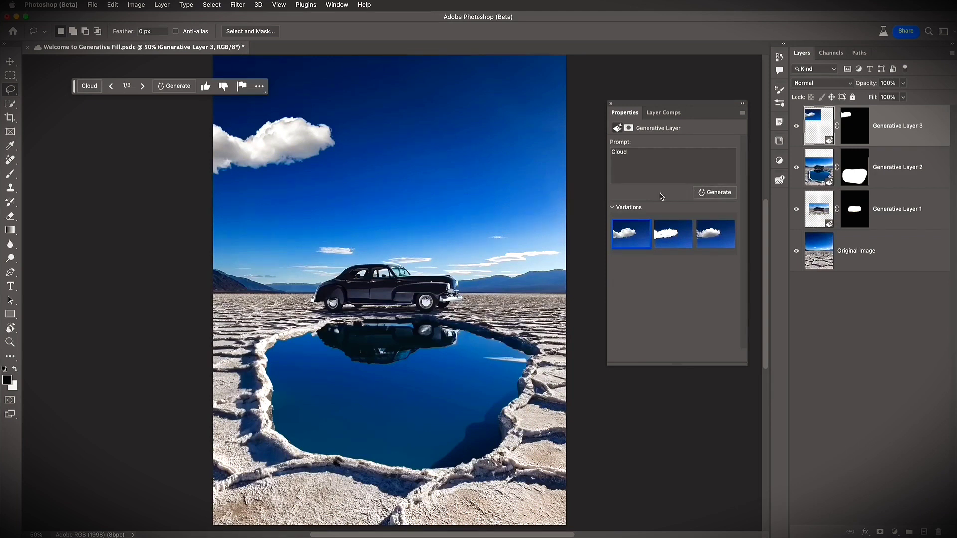
left_click(10, 118)
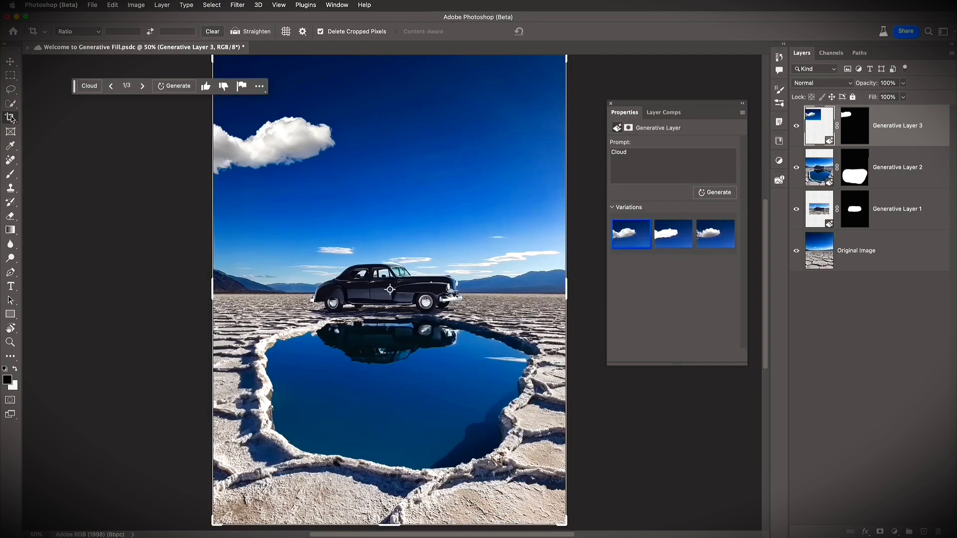
Step: With the Original Image layer active, zoom out and widen the canvas equally on both sides
left_click(831, 262)
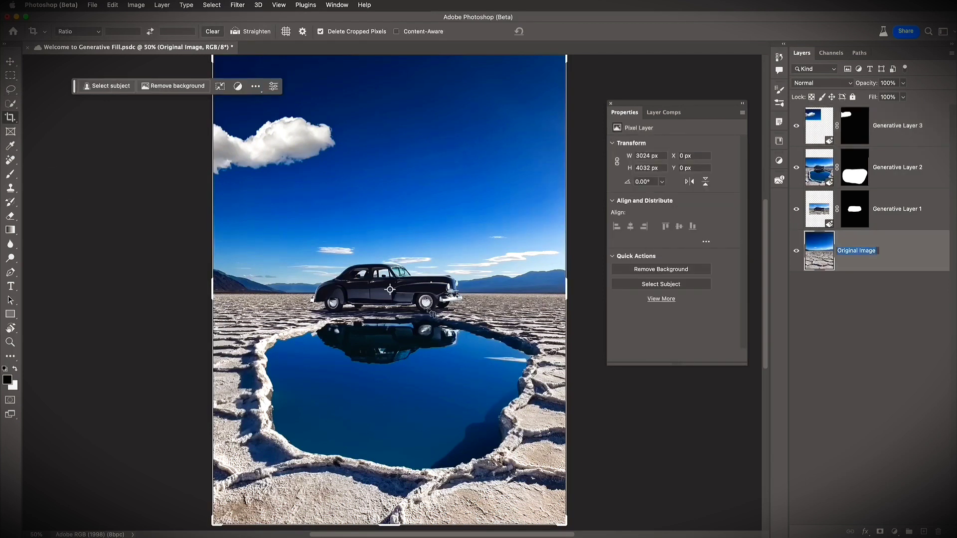
key("ctrl+minus")
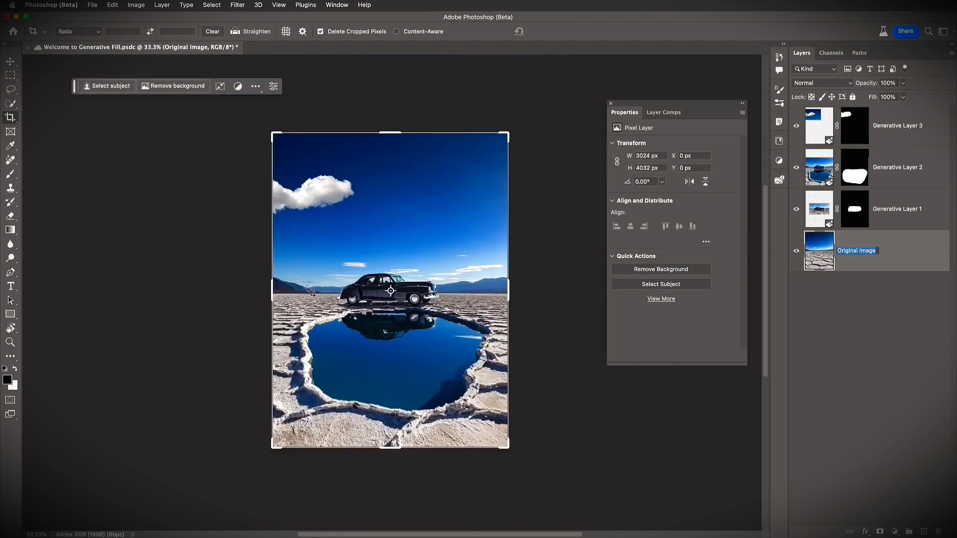
left_click_drag(271, 289, 73, 277)
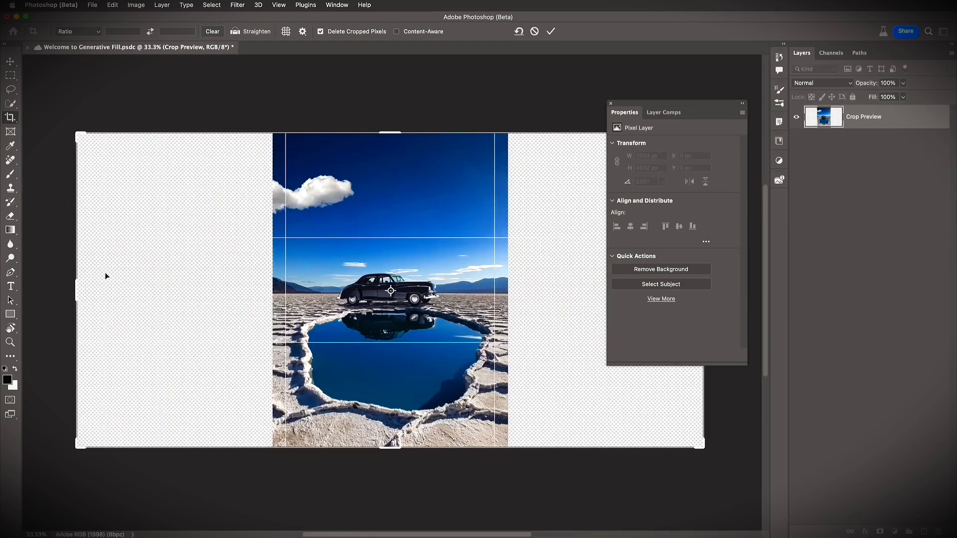
left_click(3, 77)
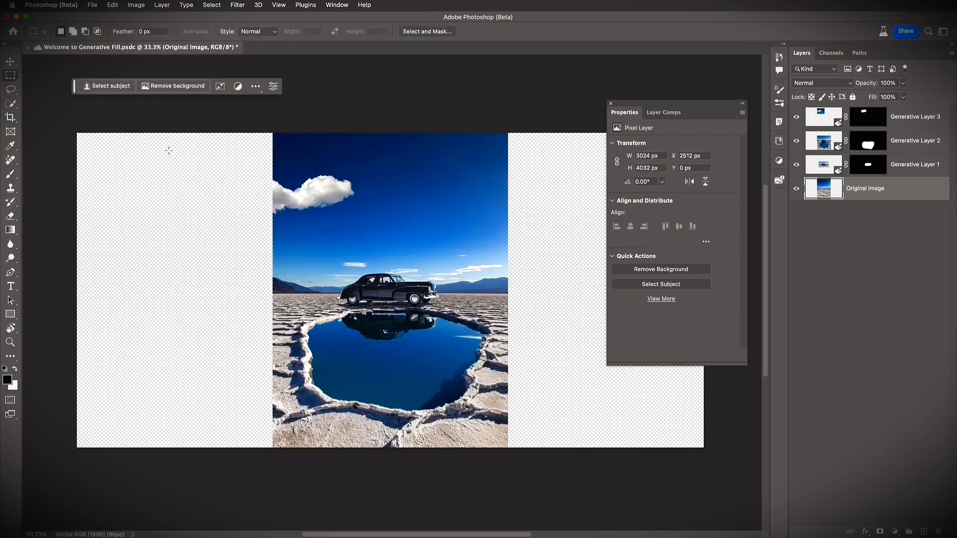
Step: Select the photo, invert to the empty sides, and run Generative Fill with a blank prompt
left_click_drag(274, 130, 506, 451)
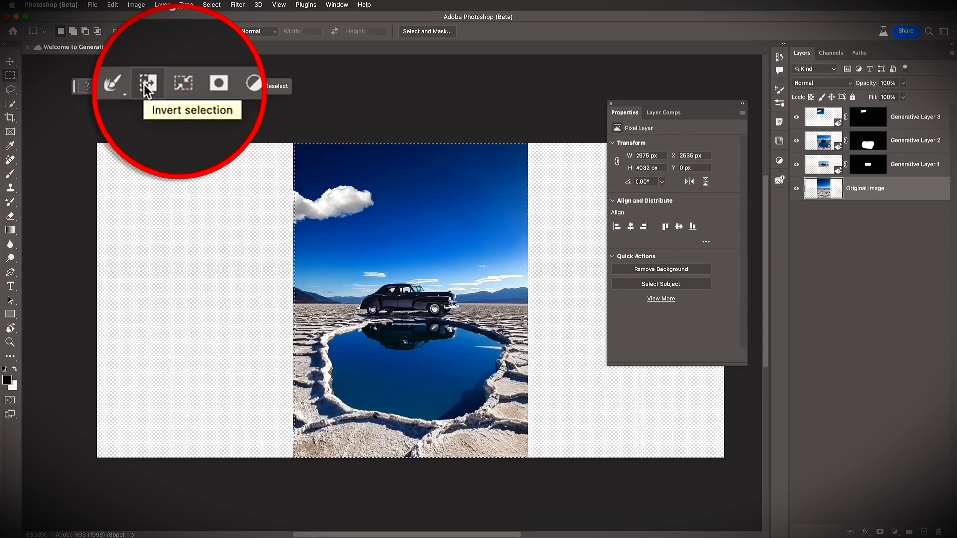
left_click(144, 85)
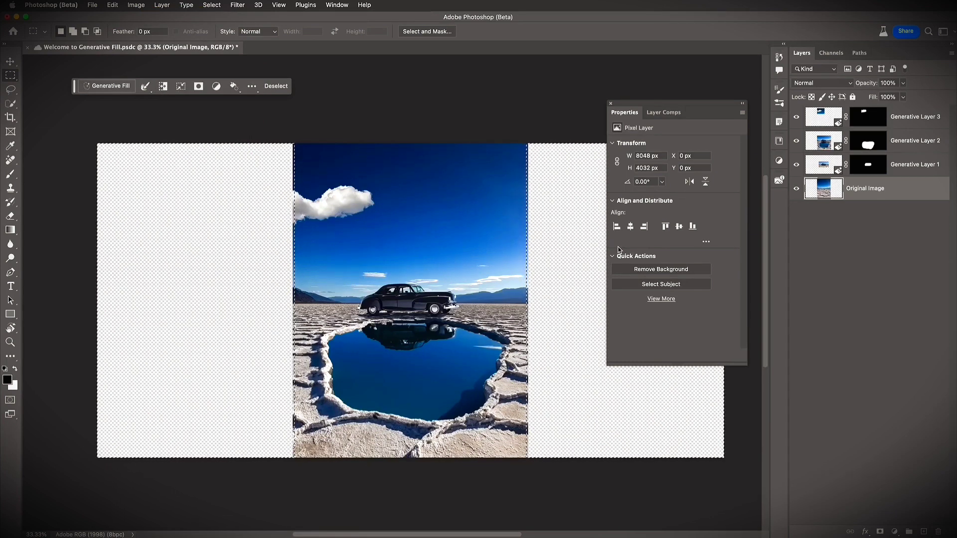
left_click(611, 105)
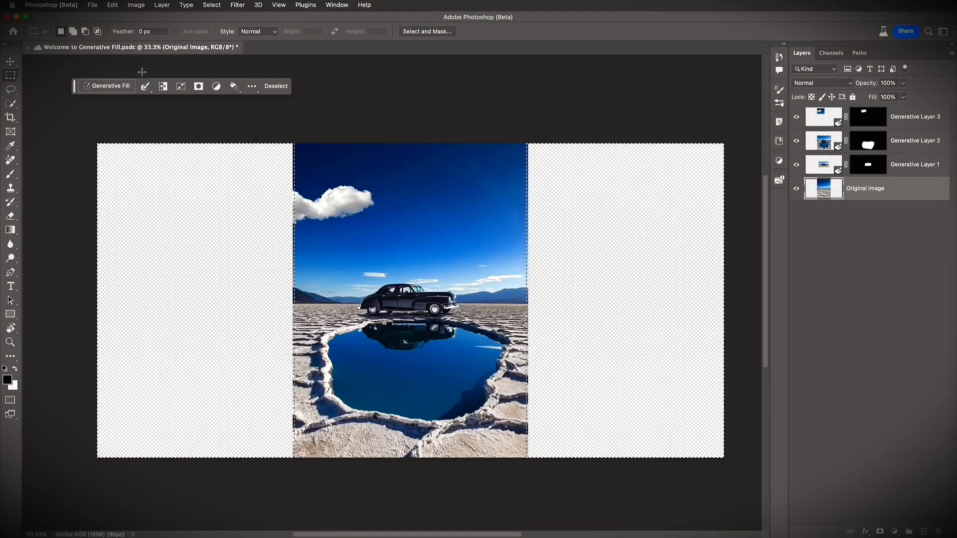
left_click(110, 86)
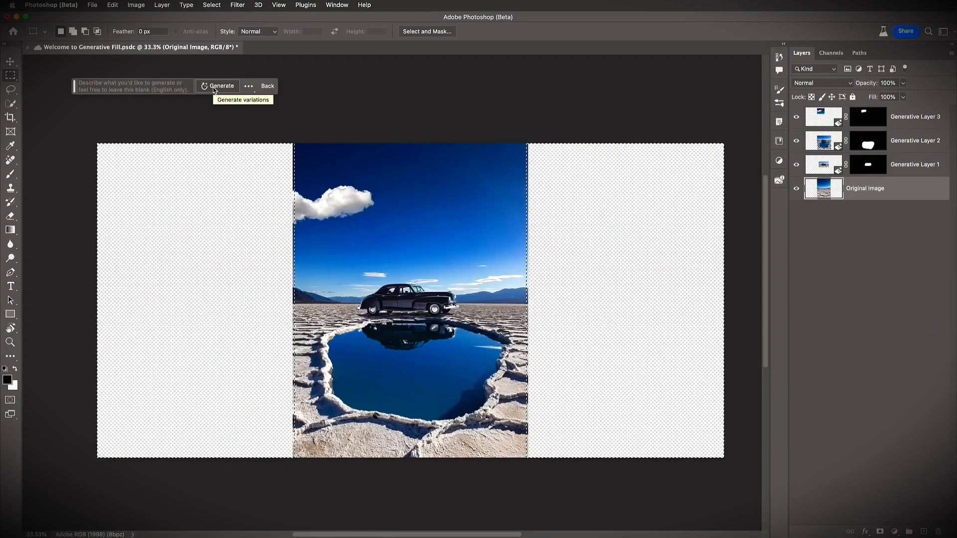
left_click(218, 87)
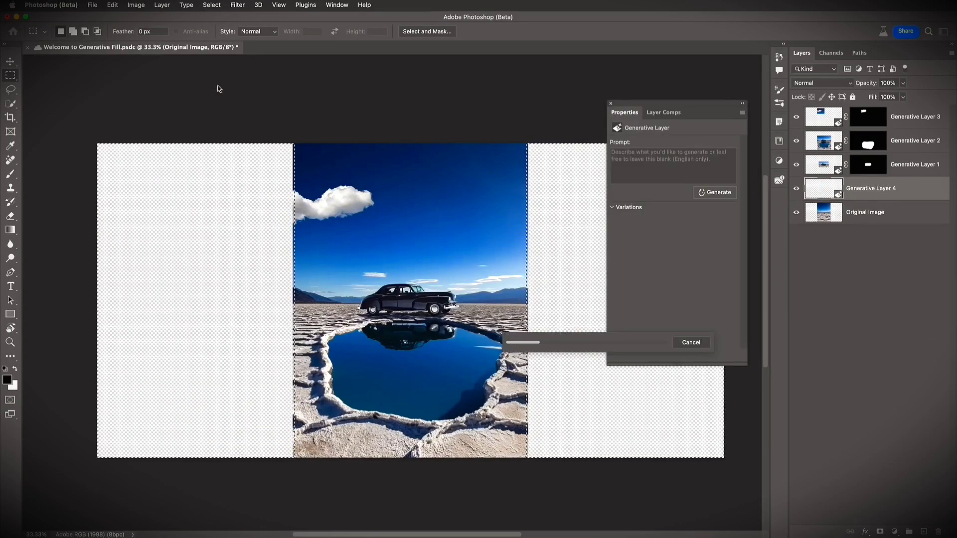